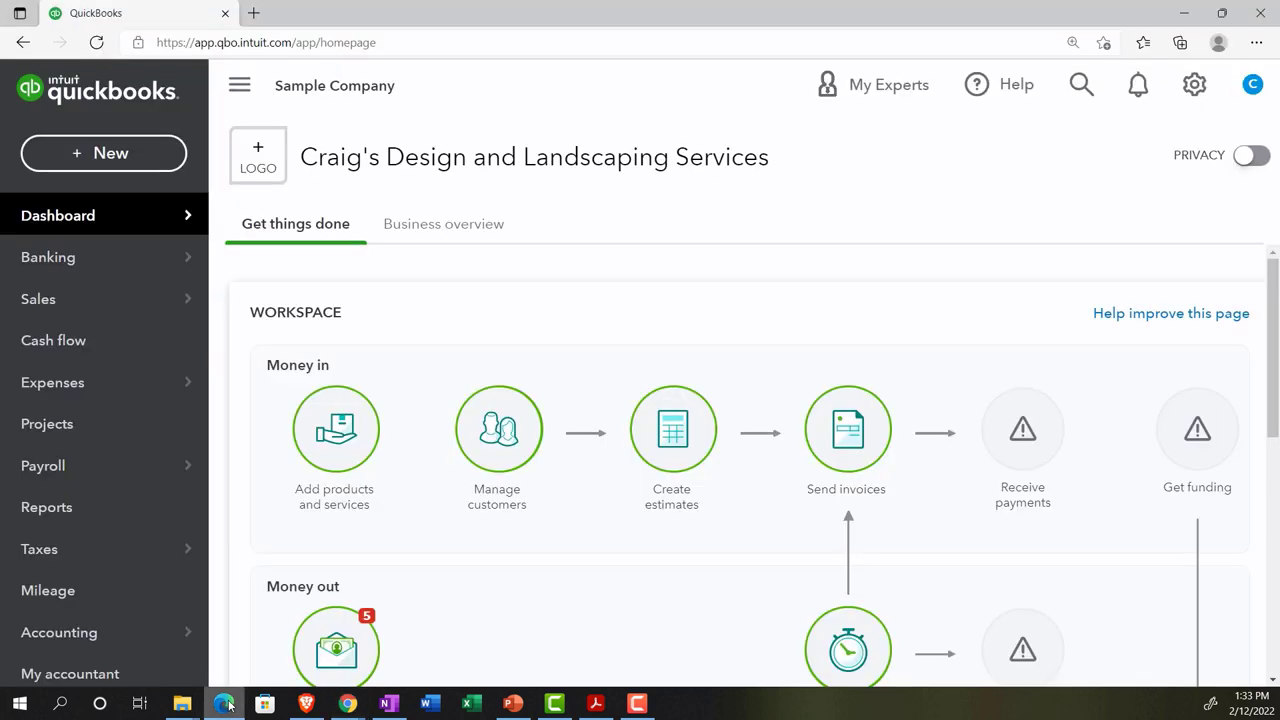
Switch to the Bank Feed Practice File in Chrome and duplicate its QuickBooks tab twice.
left_click(226, 704)
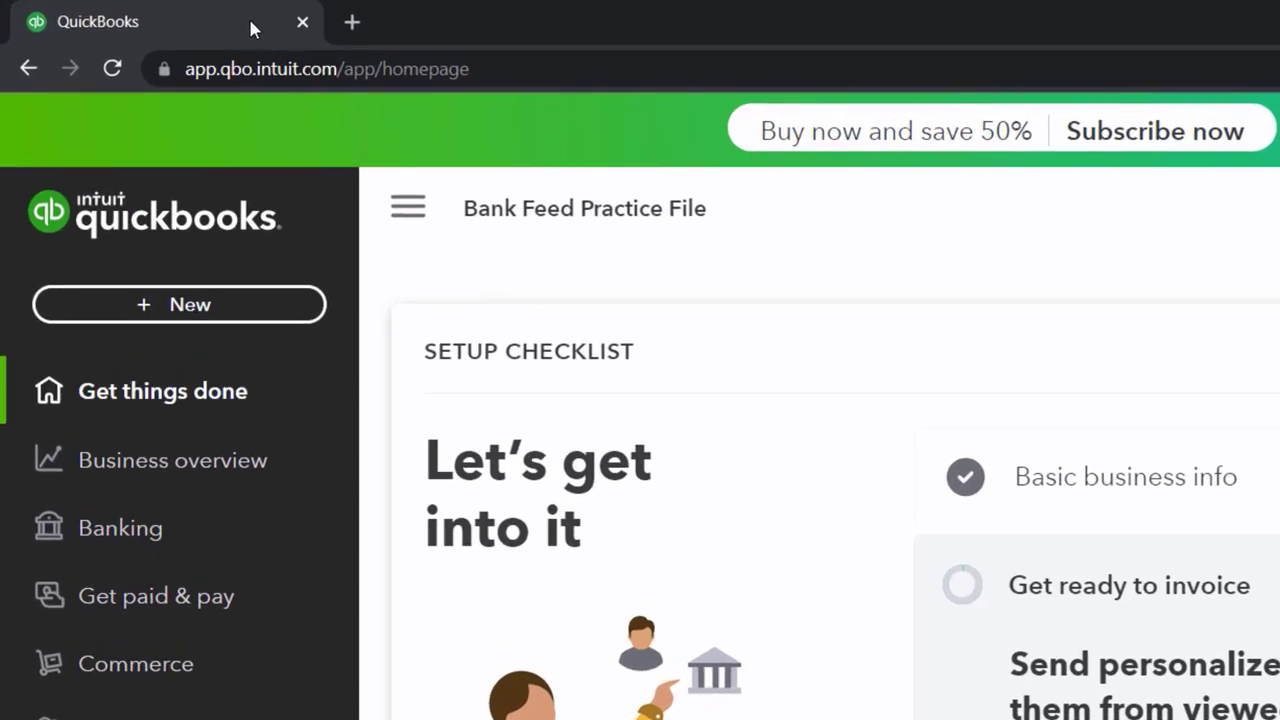
right_click(158, 17)
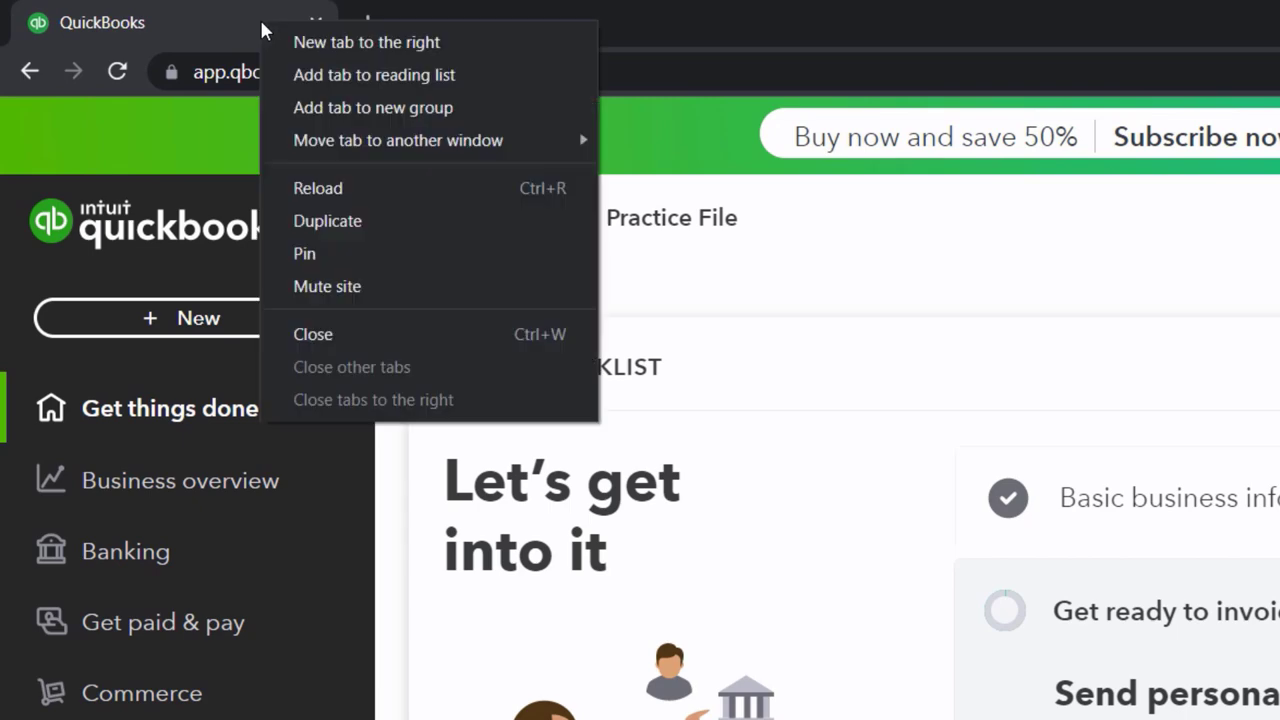
left_click(308, 224)
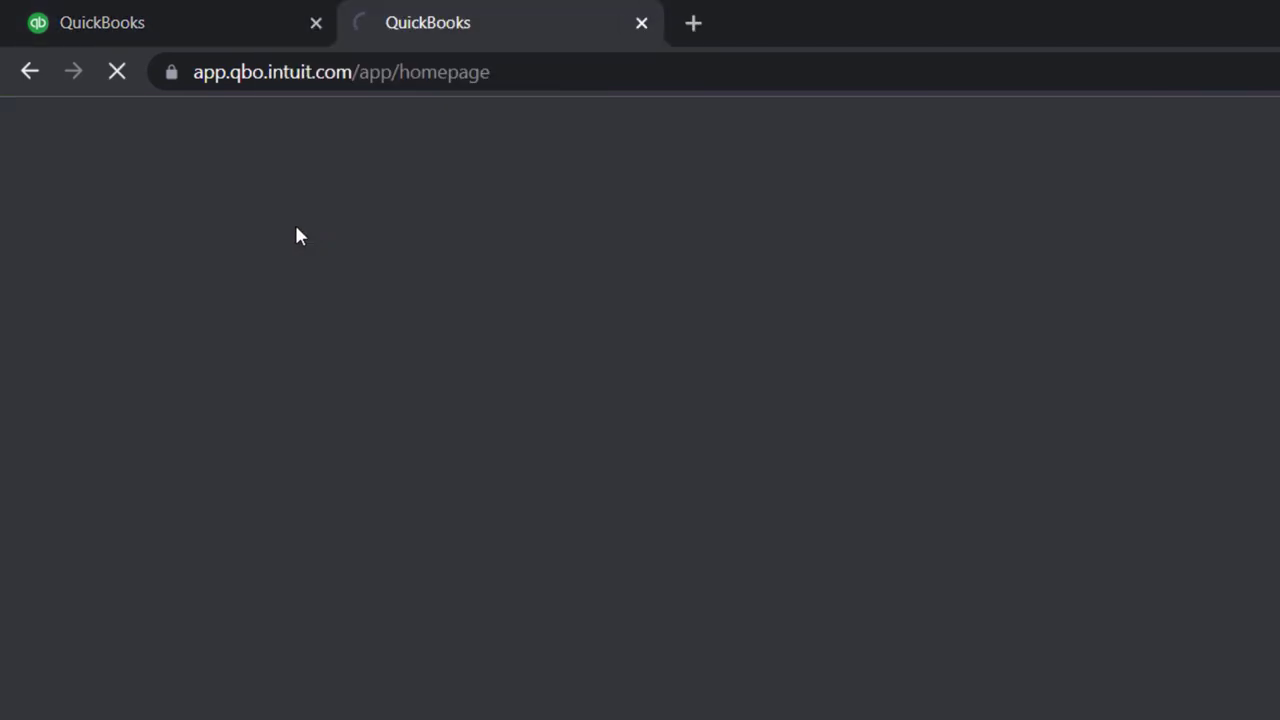
left_click(204, 28)
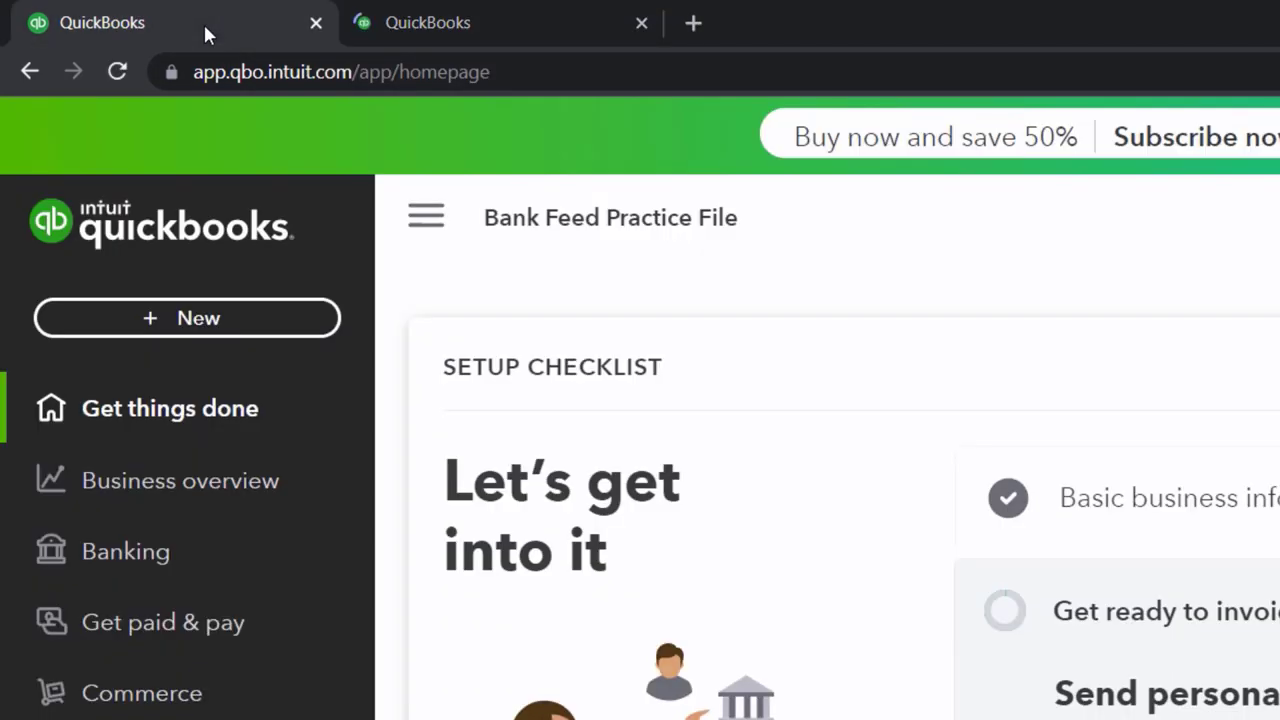
right_click(204, 28)
left_click(266, 214)
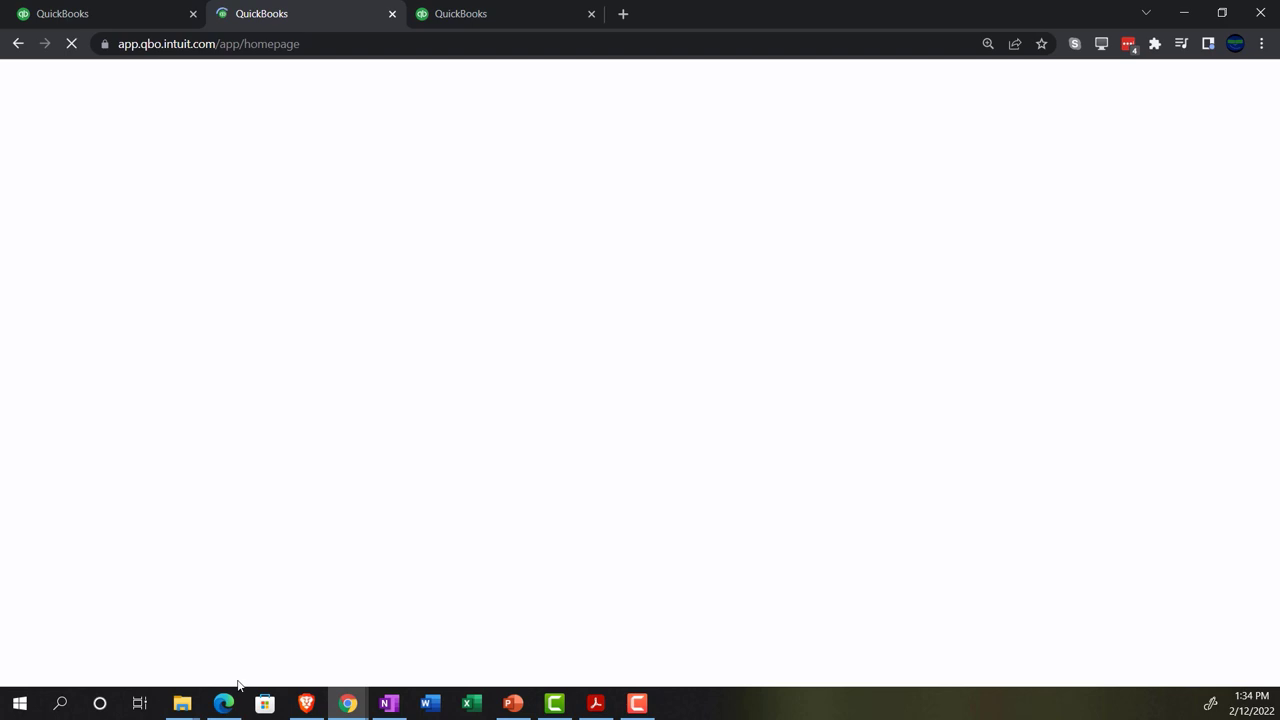
Check the sample company's menu in Edge, and open the Balance Sheet report in the practice file's second tab.
left_click(226, 704)
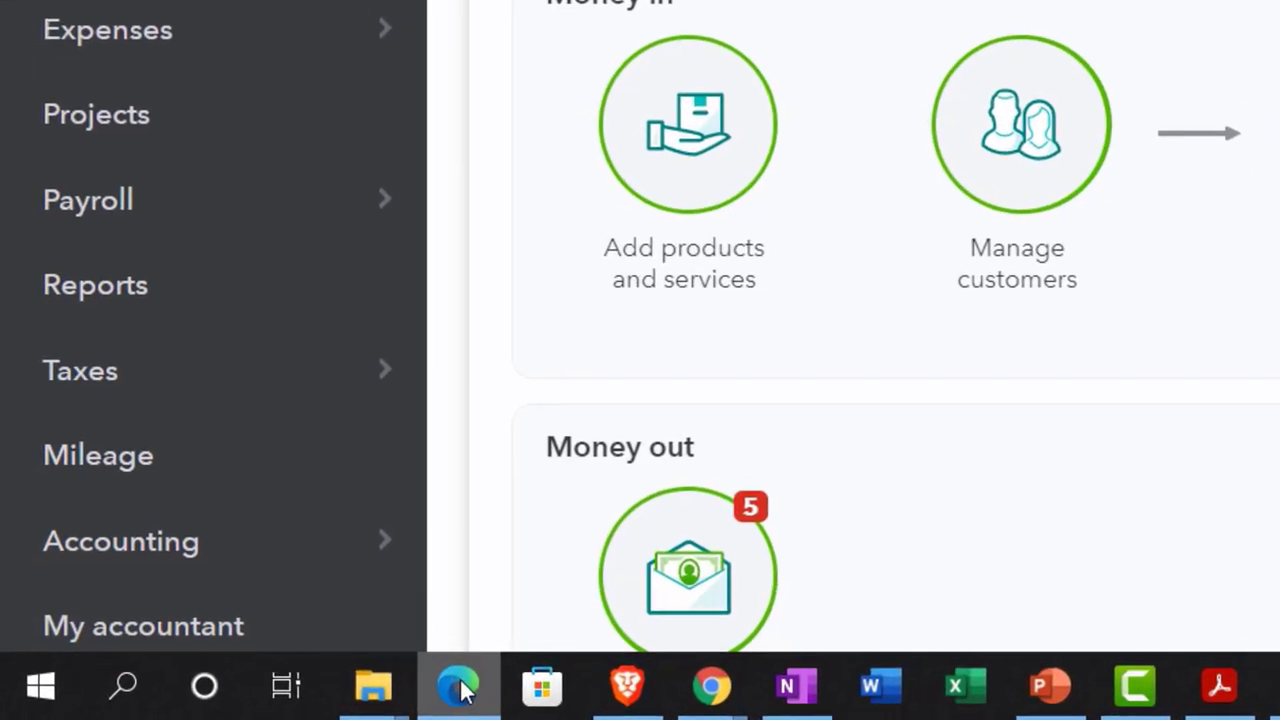
left_click(460, 688)
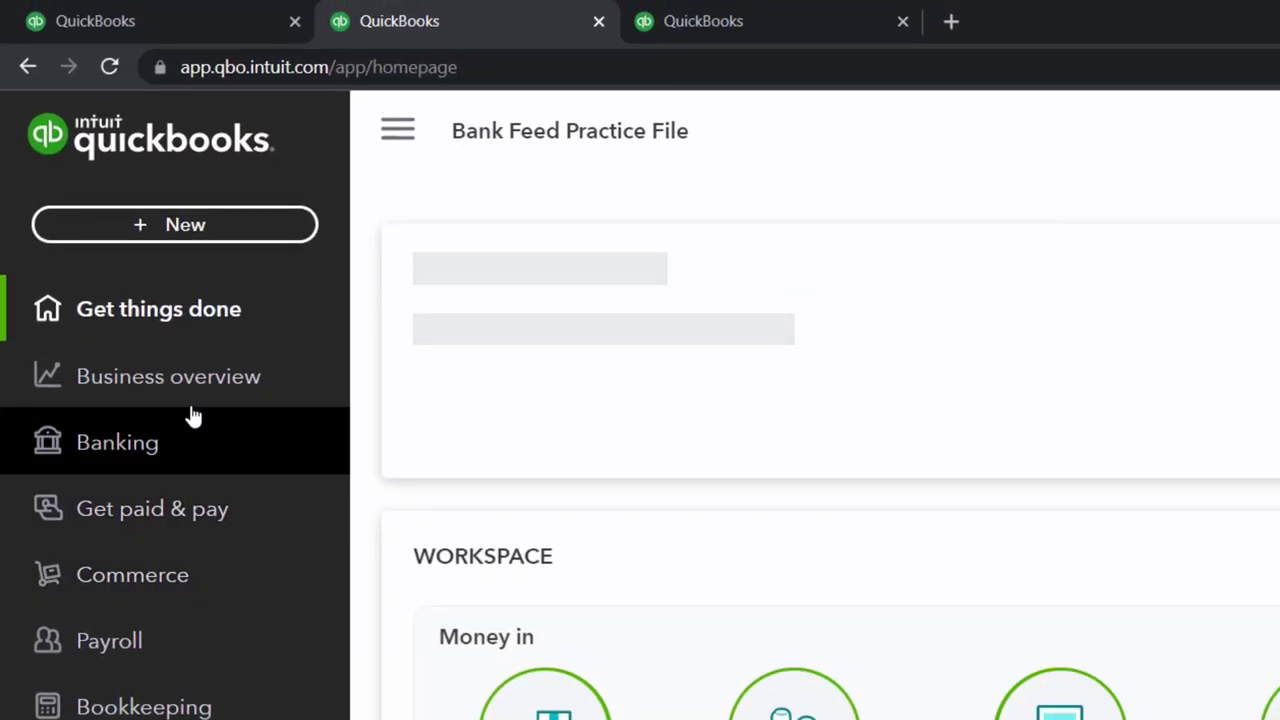
left_click(177, 388)
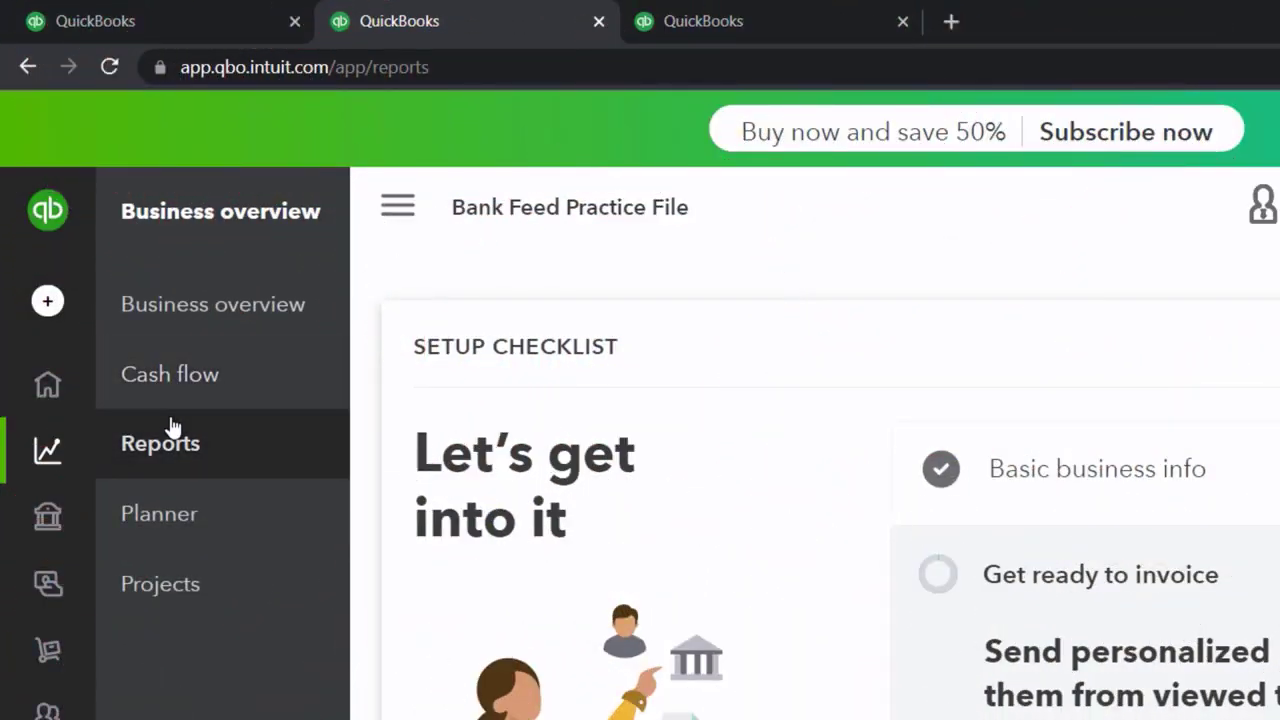
left_click(168, 450)
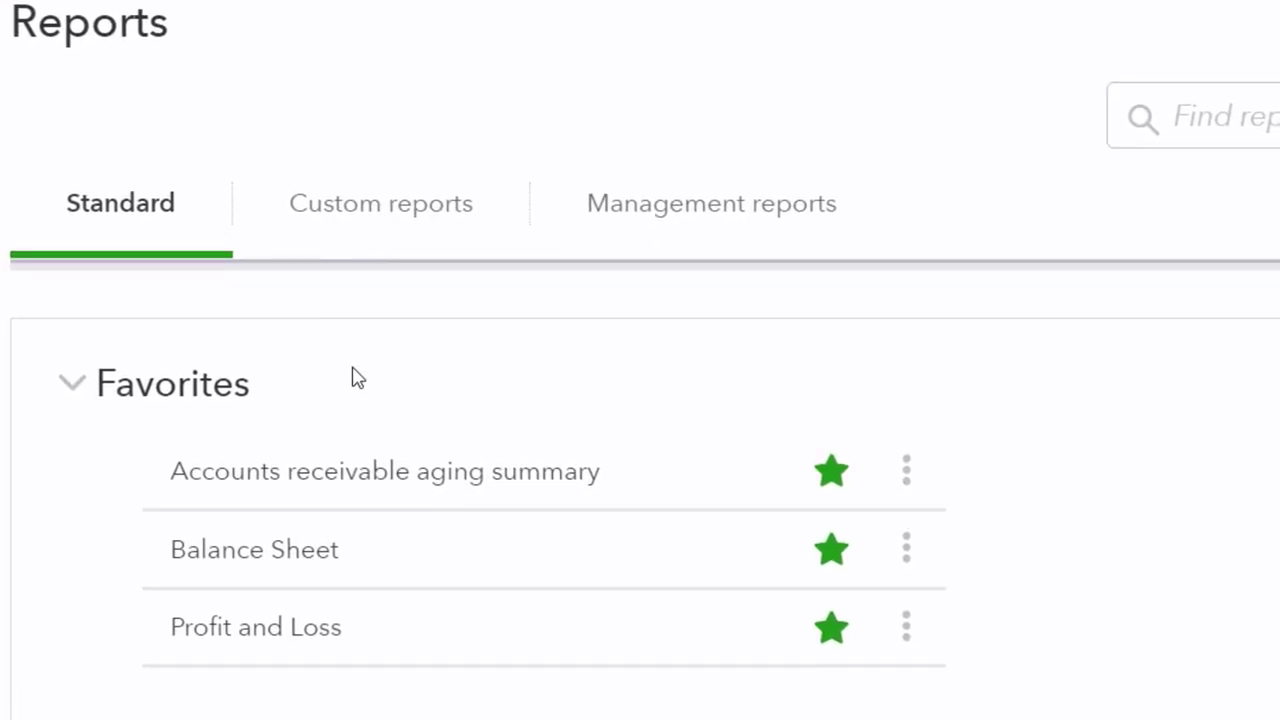
left_click(257, 560)
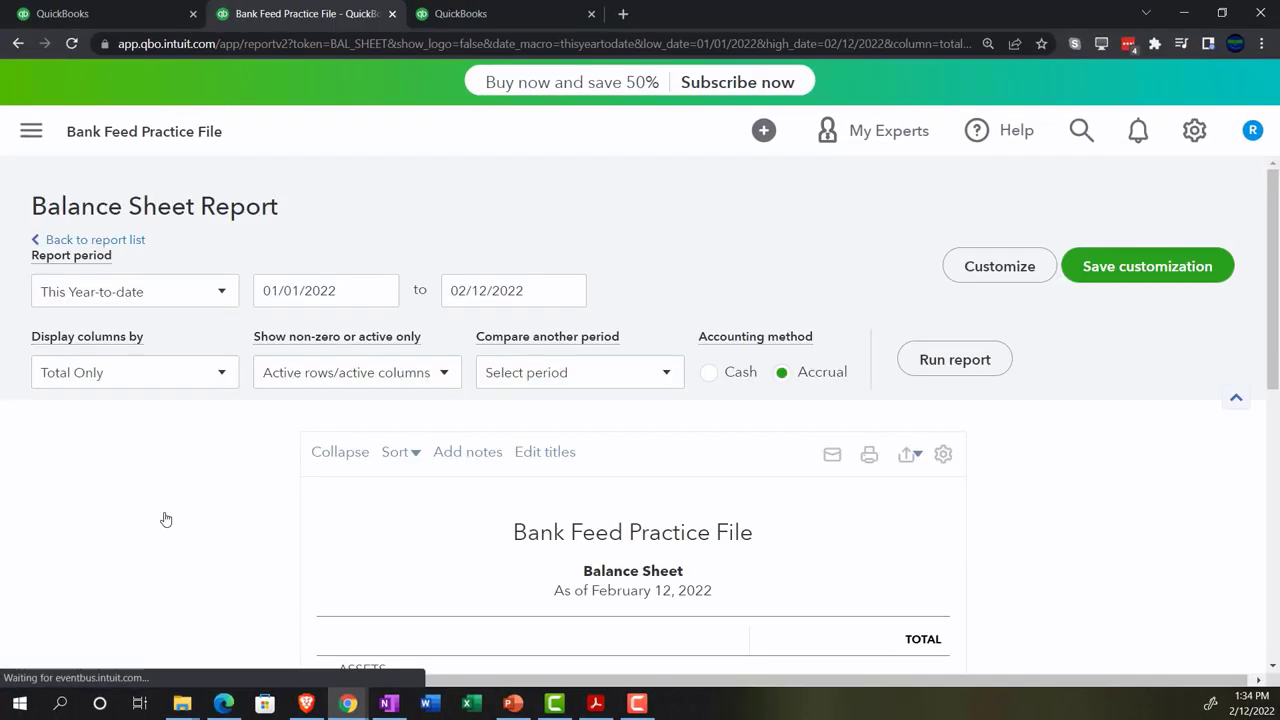
Run the Balance Sheet report for the period 01/01/2021 to 12/31/2021.
scroll(164, 520, "down", 3)
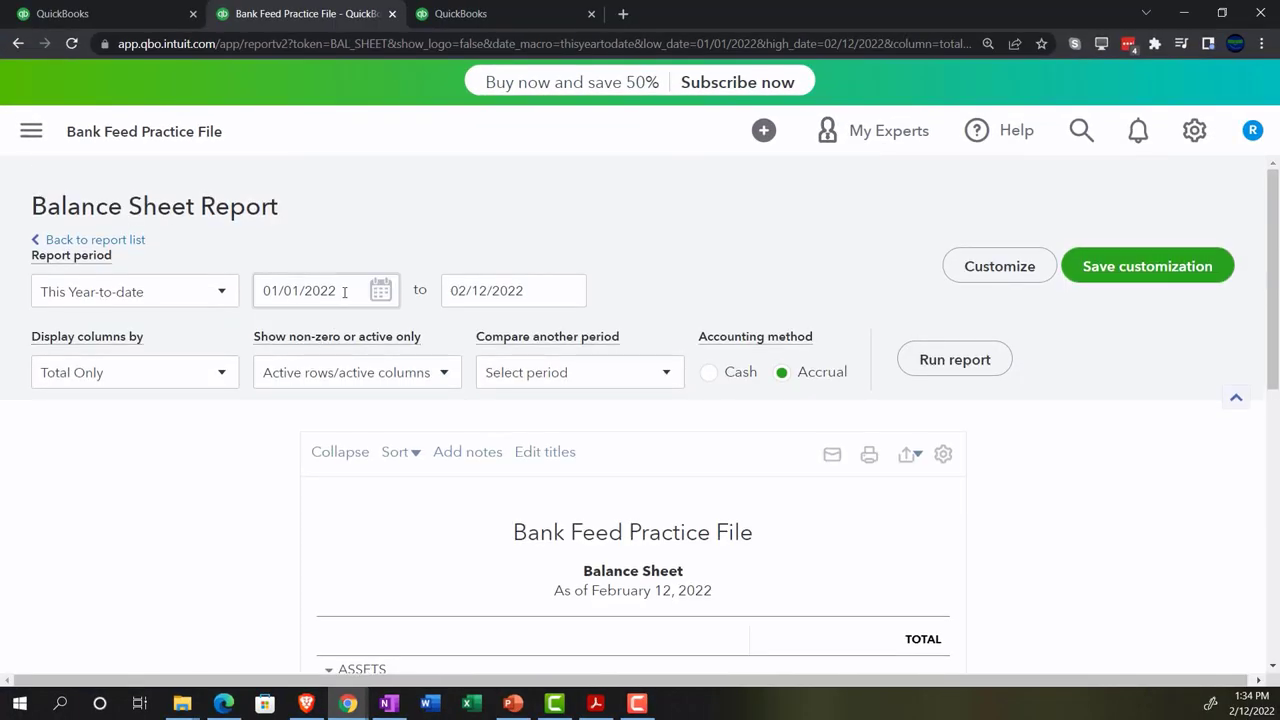
type("0")
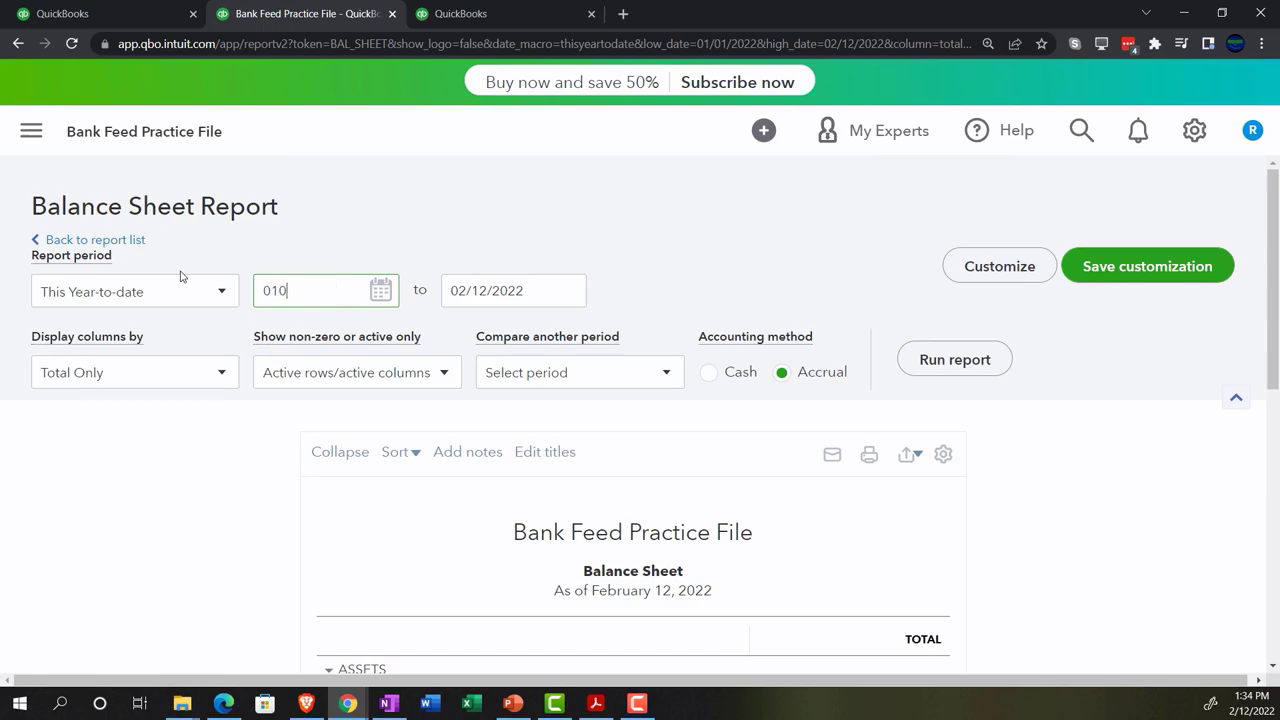
type("1/01/2021")
key("Tab")
type("123121")
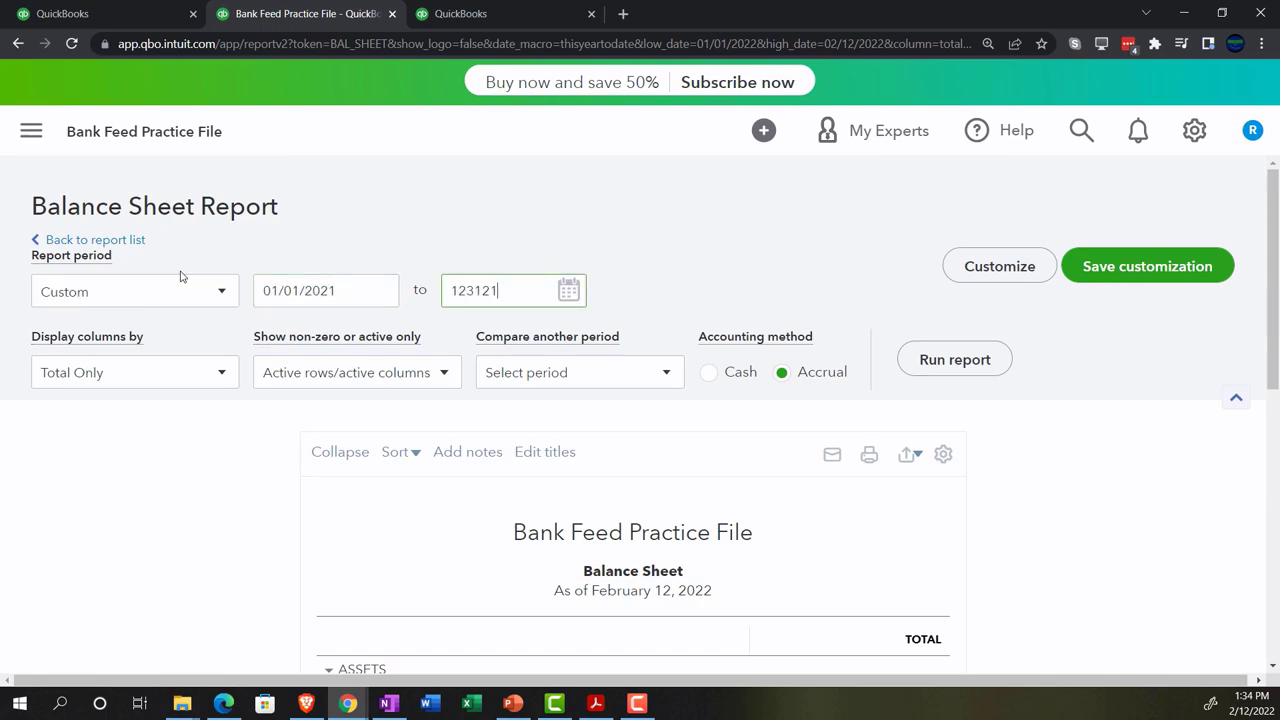
key("Tab")
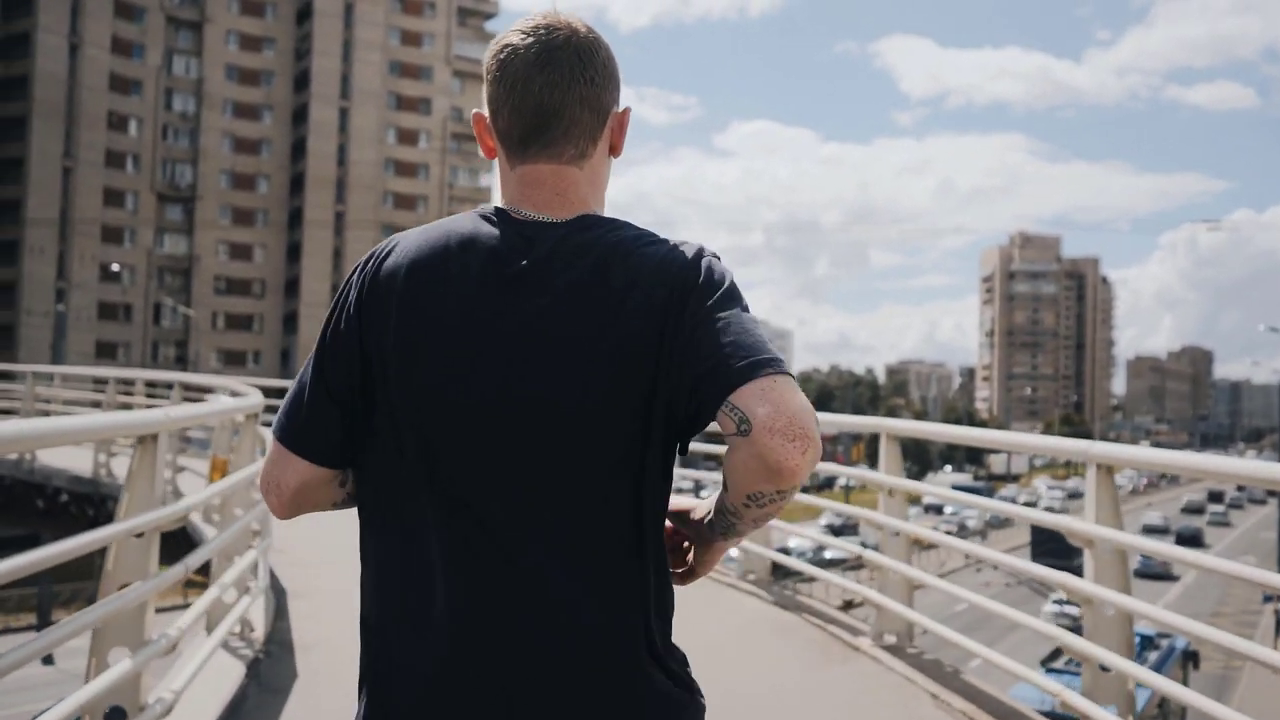
scroll(836, 278, "down", 3)
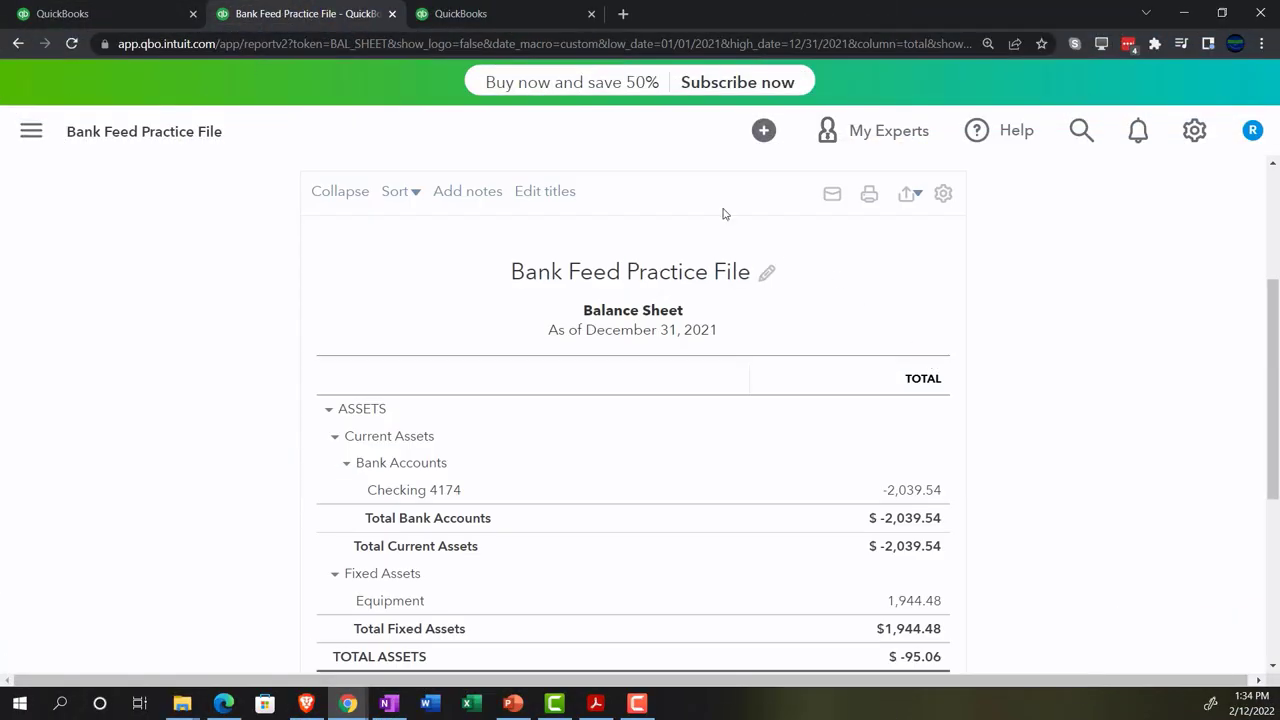
Open the Profit and Loss report from the favorite reports in the third browser tab.
left_click(502, 14)
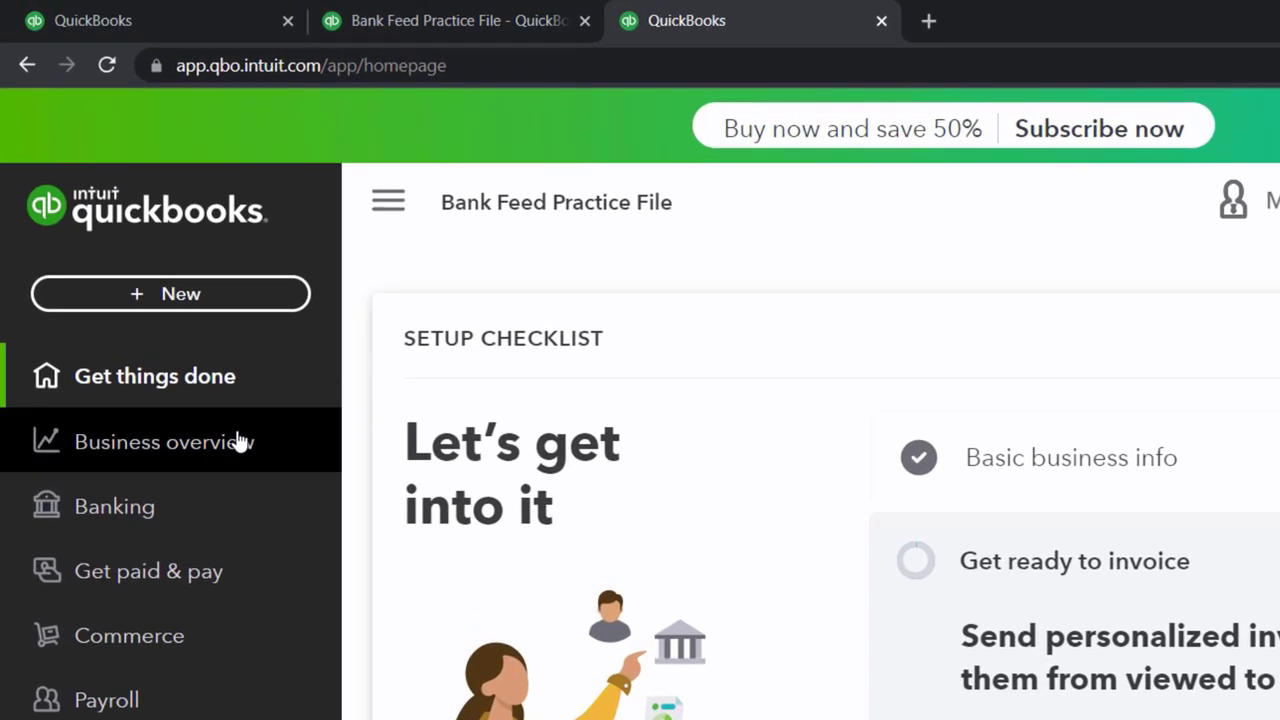
left_click(186, 342)
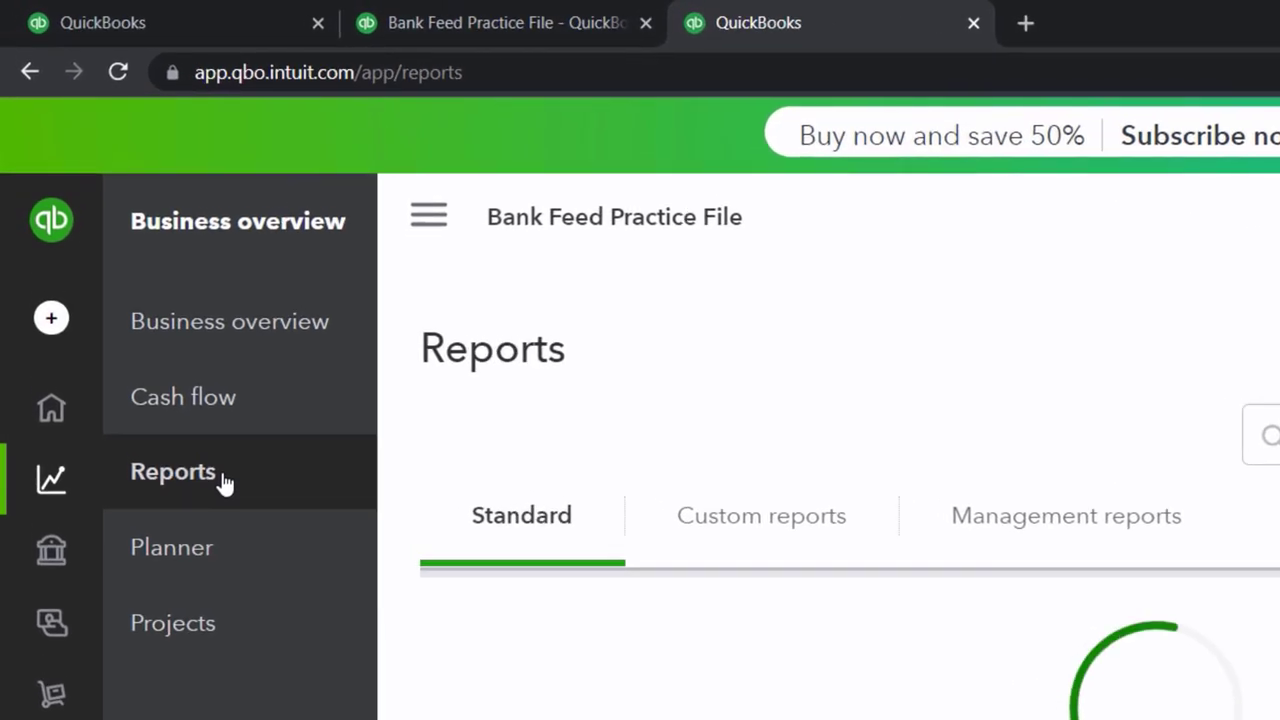
left_click(432, 217)
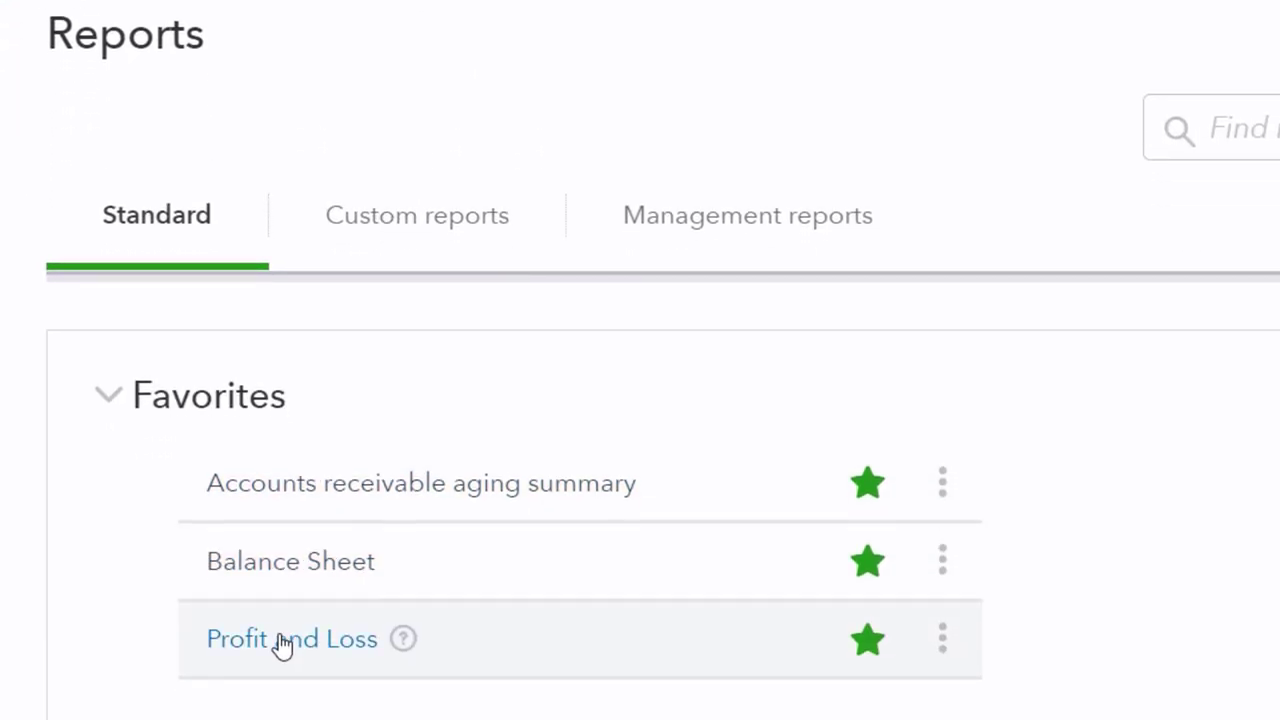
left_click(284, 645)
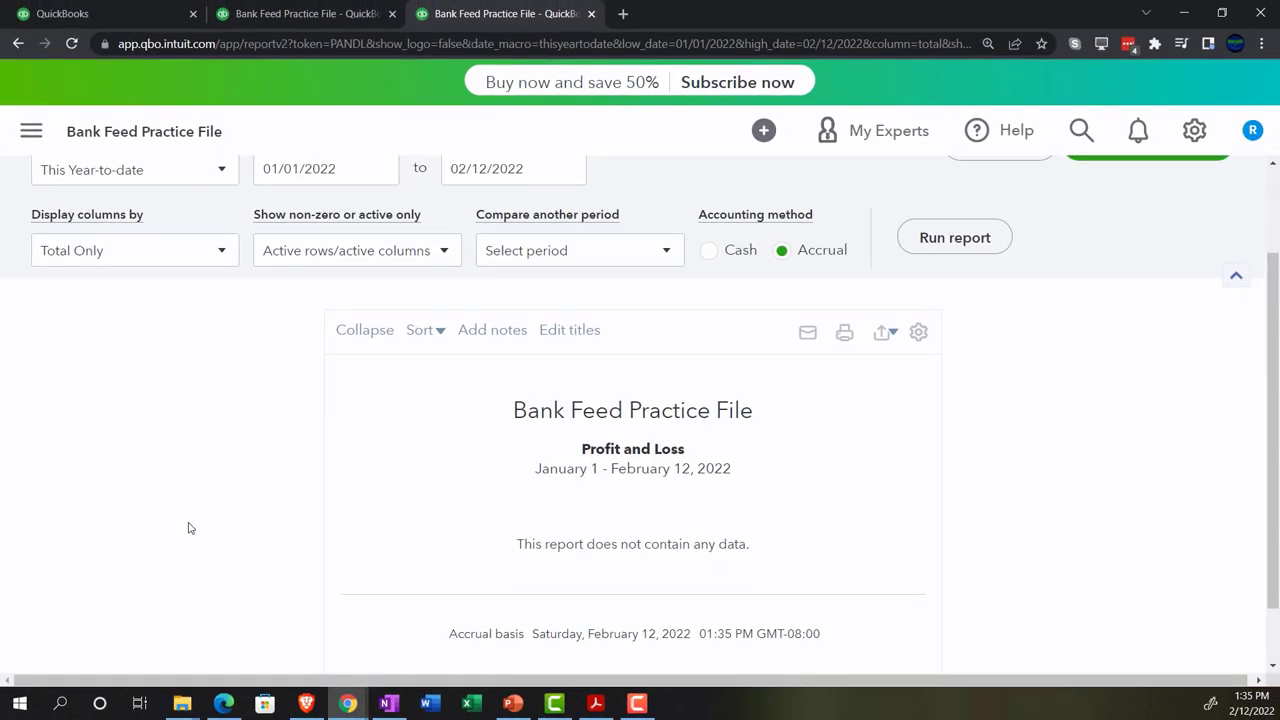
Run the Profit and Loss report for the period 01/01/2021 to 12/31/2021.
scroll(188, 528, "up", 2)
left_click_drag(349, 289, 202, 488)
key("BackSpace")
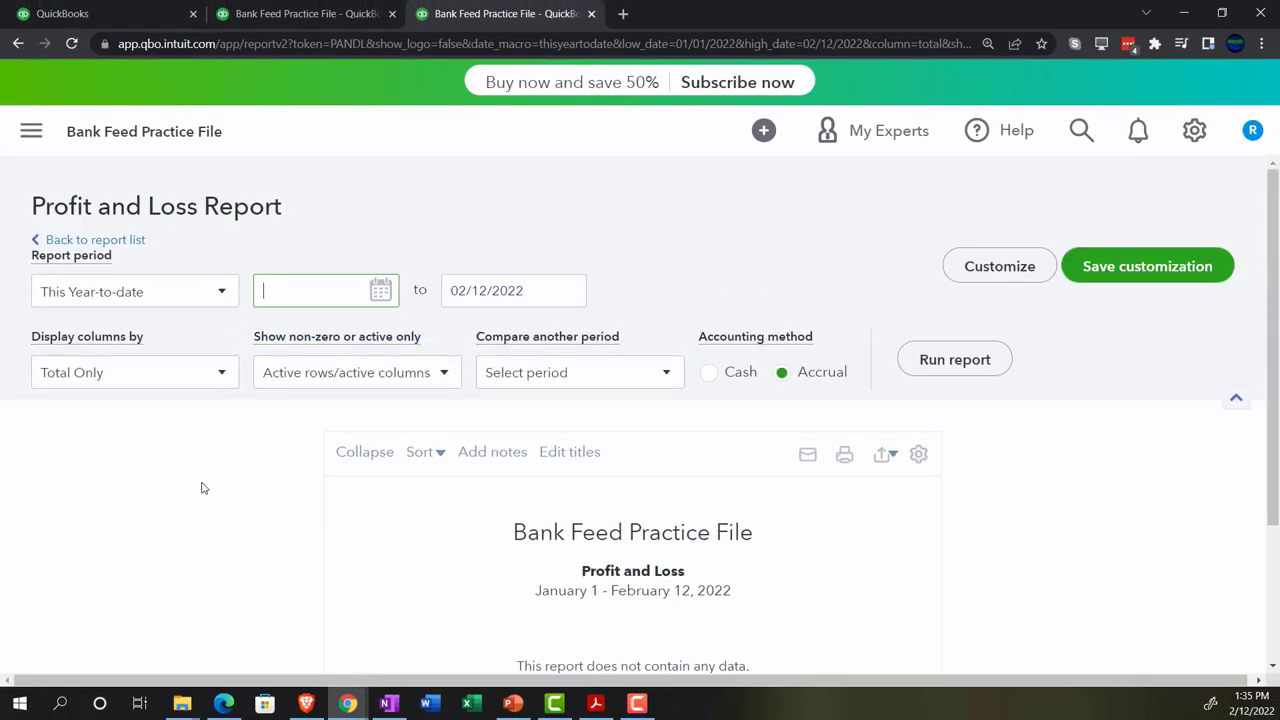
type("01/01/2021")
key("Tab")
type("12/31/2021")
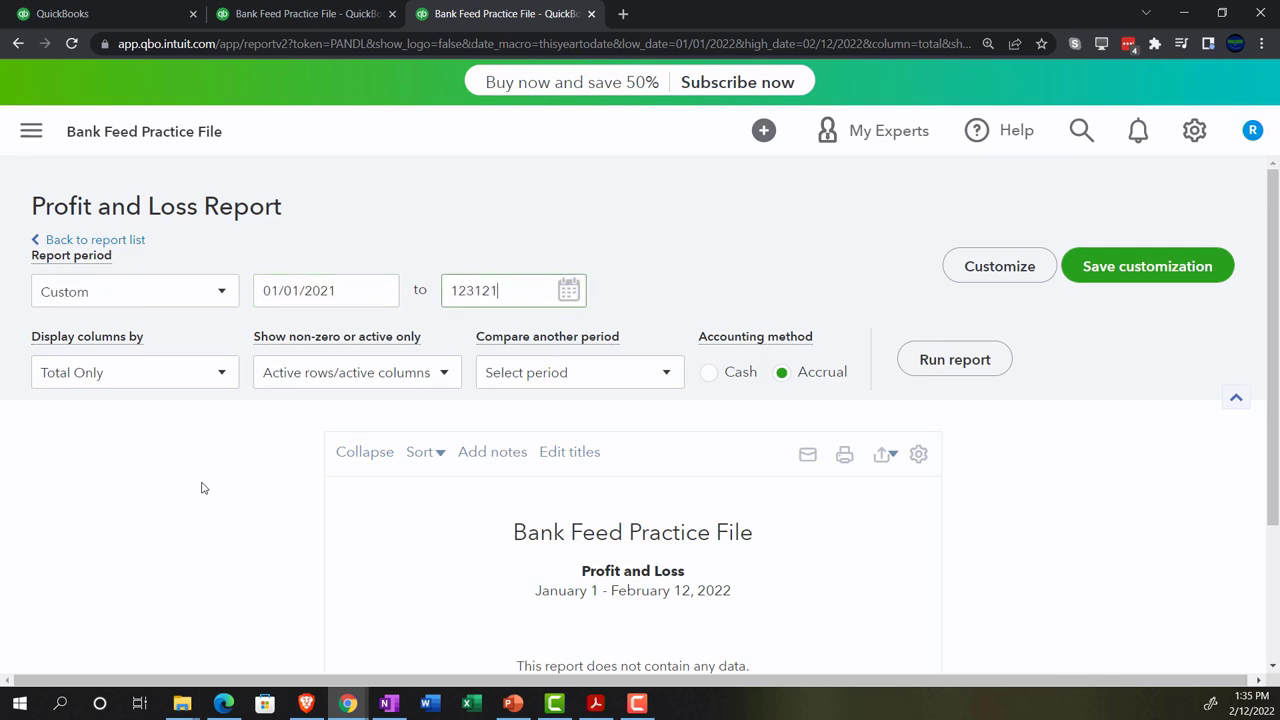
key("Tab")
left_click(956, 359)
scroll(911, 368, "down", 3)
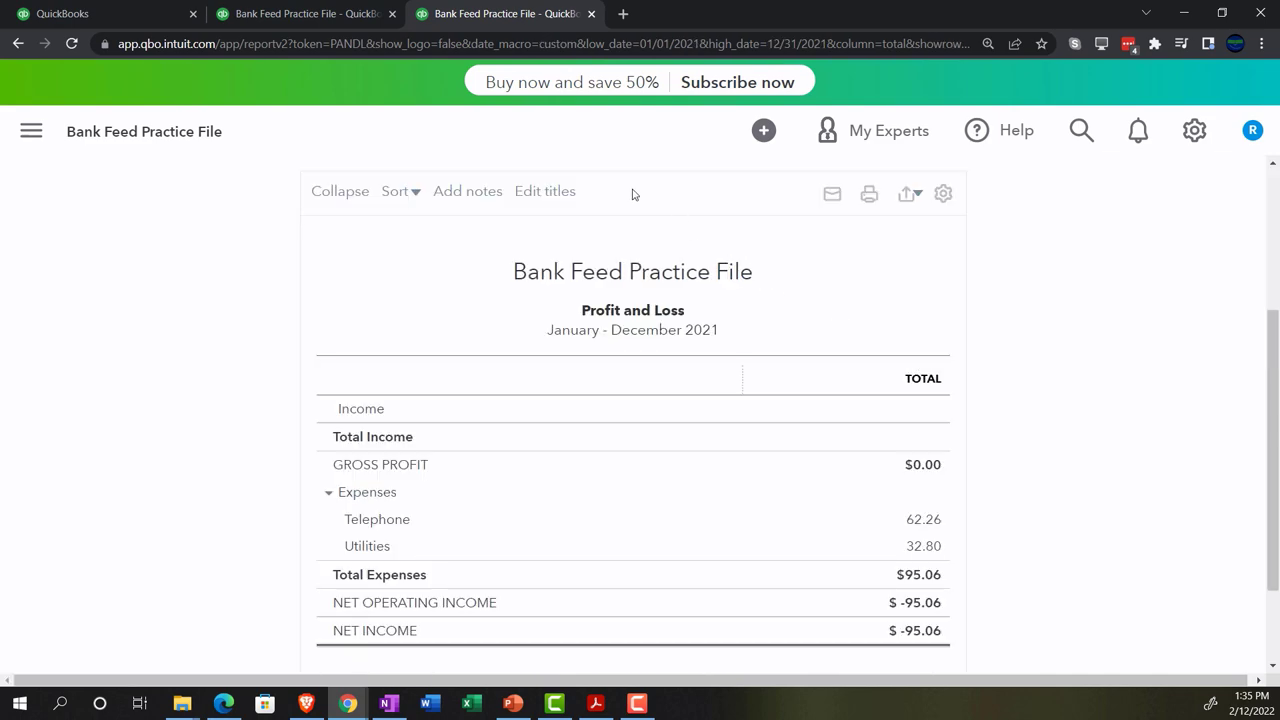
Return to the Balance Sheet tab and enlarge the page to examine the report.
left_click(336, 14)
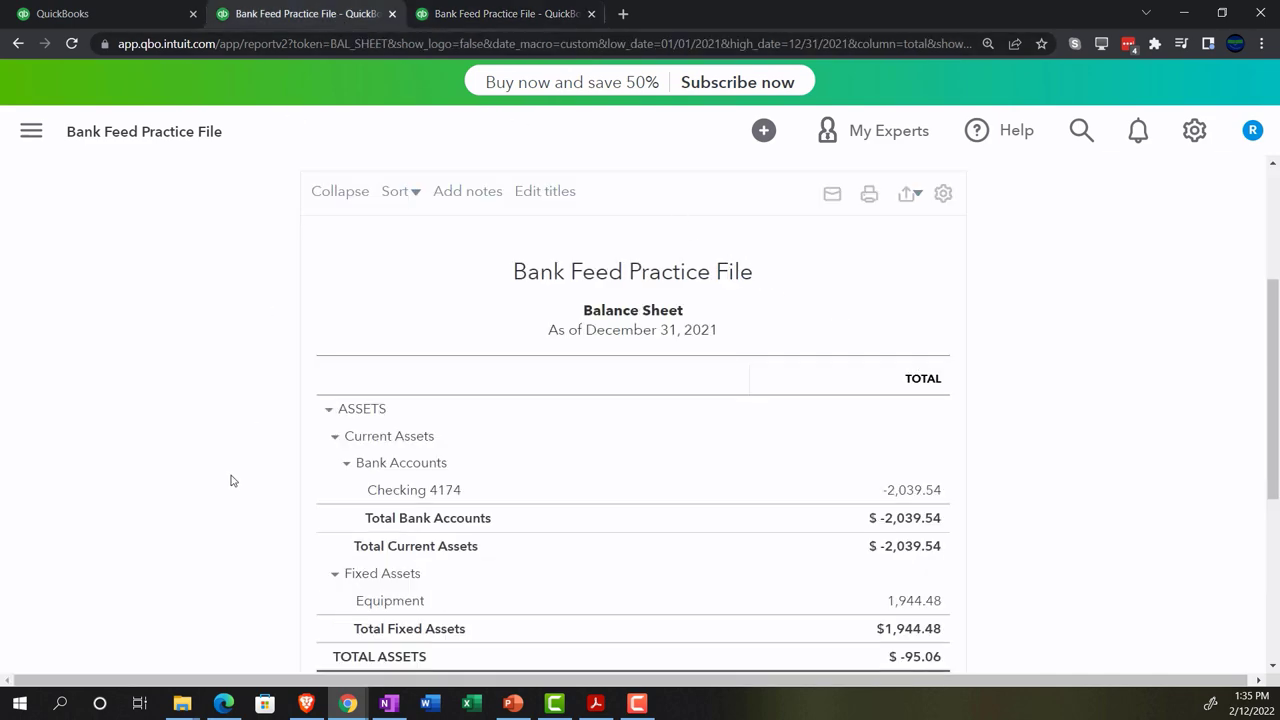
key("ctrl+plus")
key("ctrl+plus")
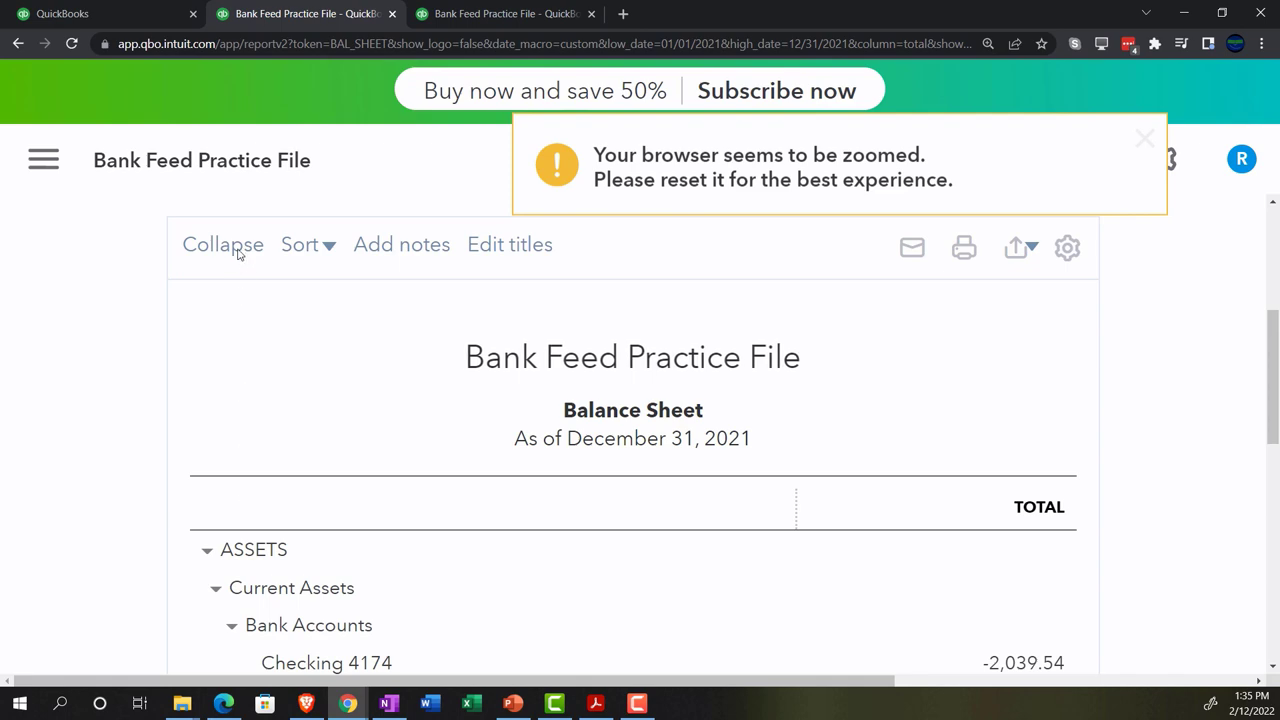
Return to the first tab, restore the smaller page zoom and open the bank transactions page under Bookkeeping.
left_click(143, 14)
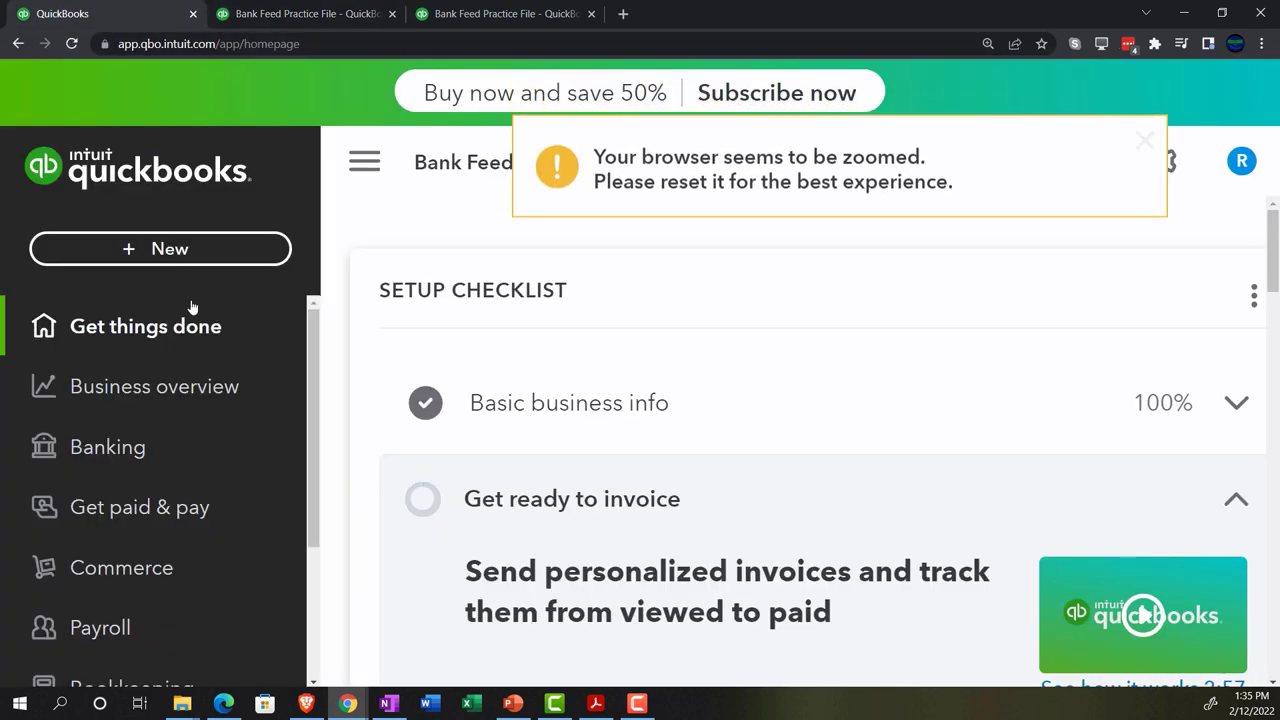
key("ctrl+minus")
key("ctrl+minus")
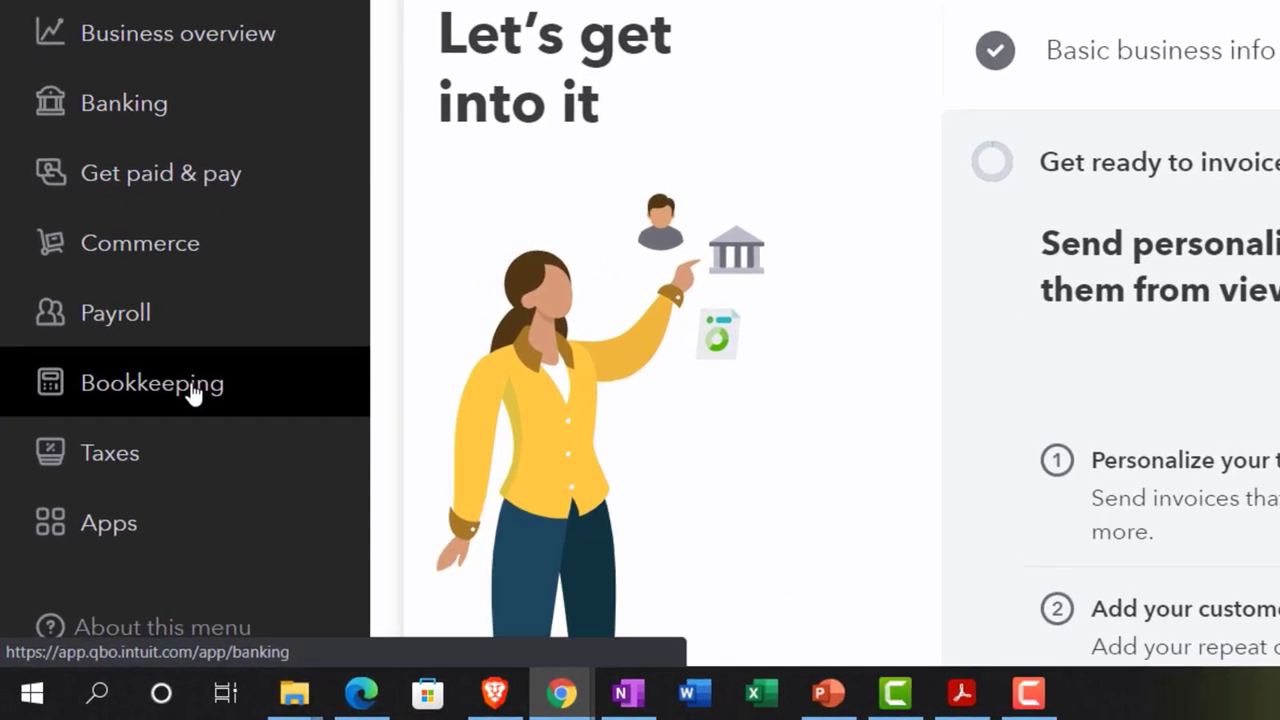
left_click(120, 515)
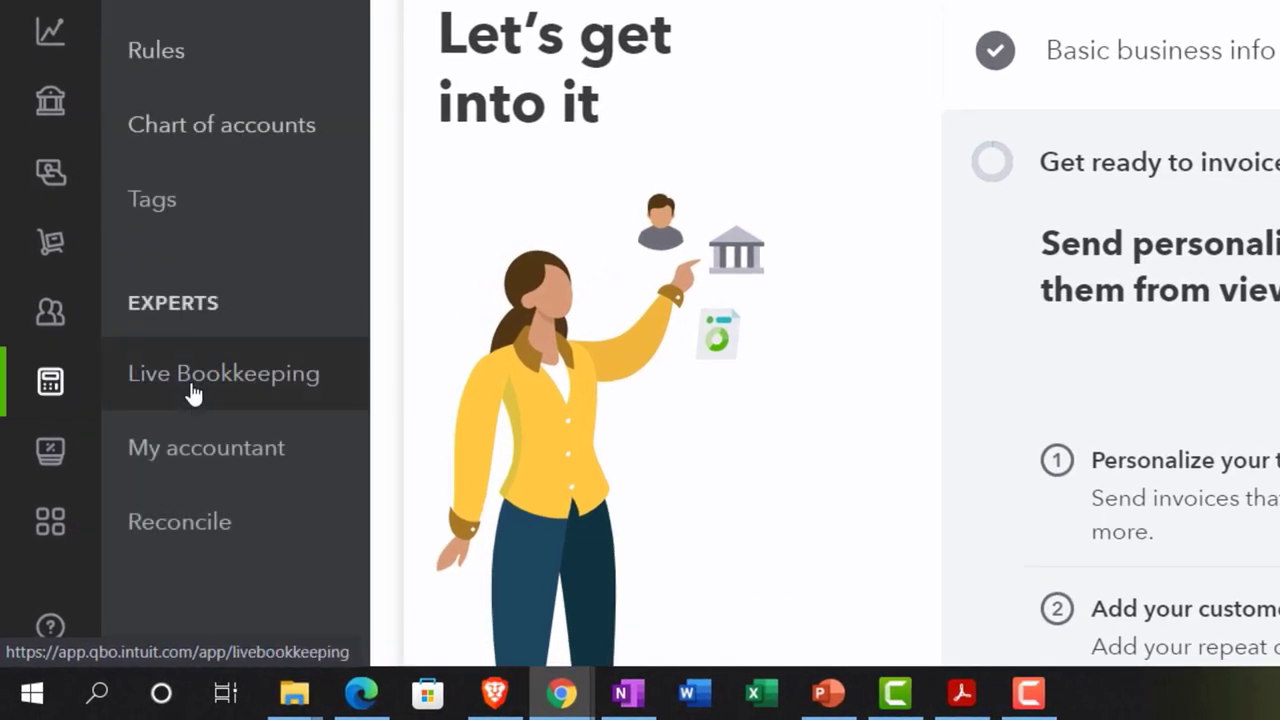
left_click(194, 393)
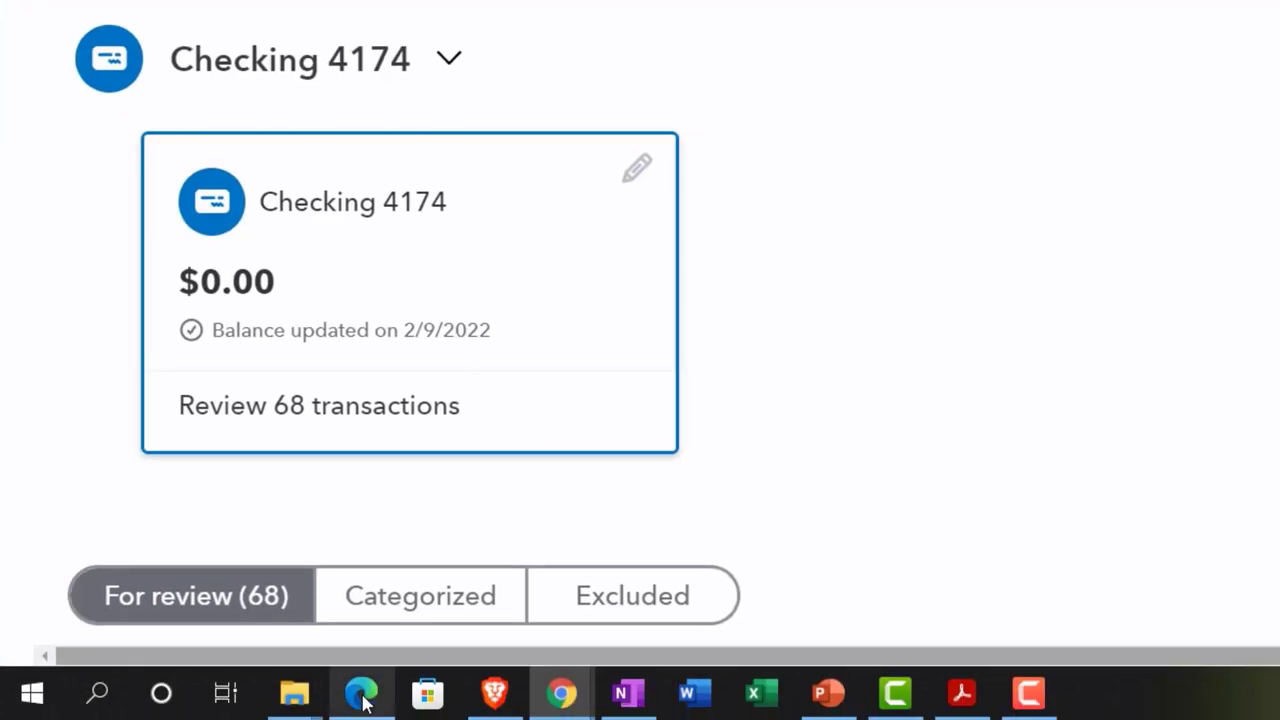
Check the Banking entry of the sample company in Edge, and examine the practice file's checking transactions awaiting review.
left_click(362, 694)
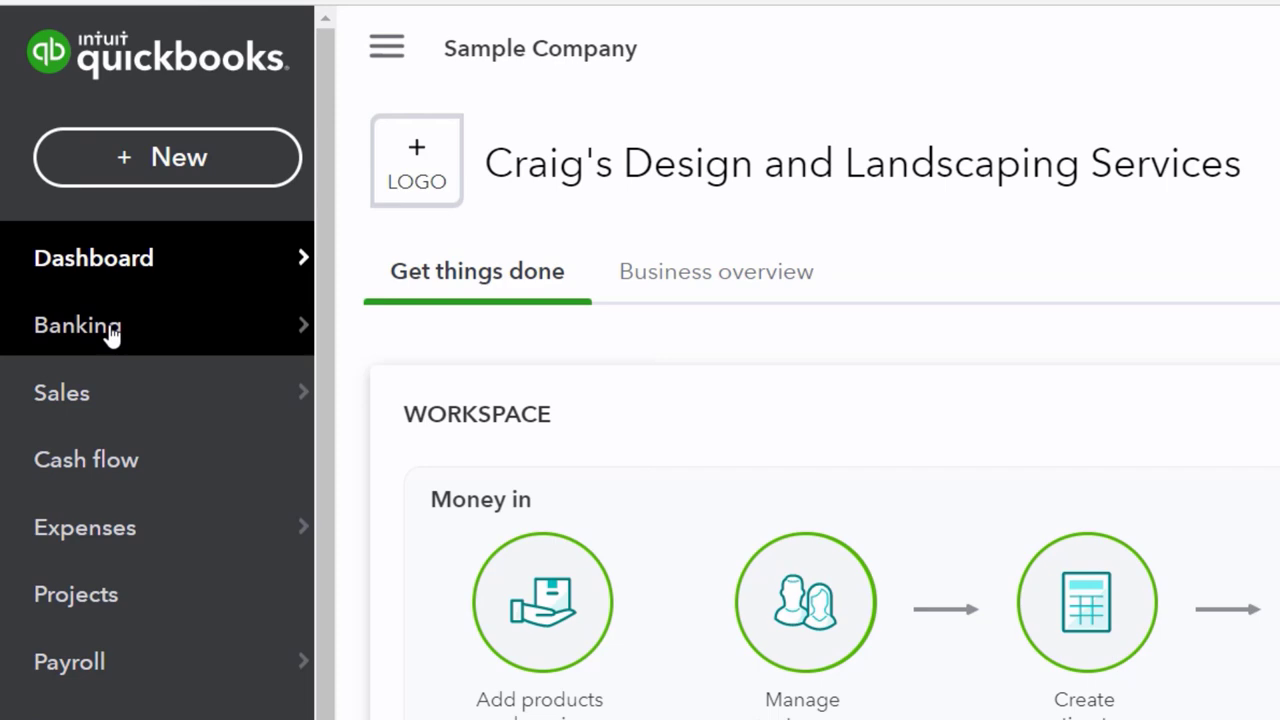
left_click(111, 332)
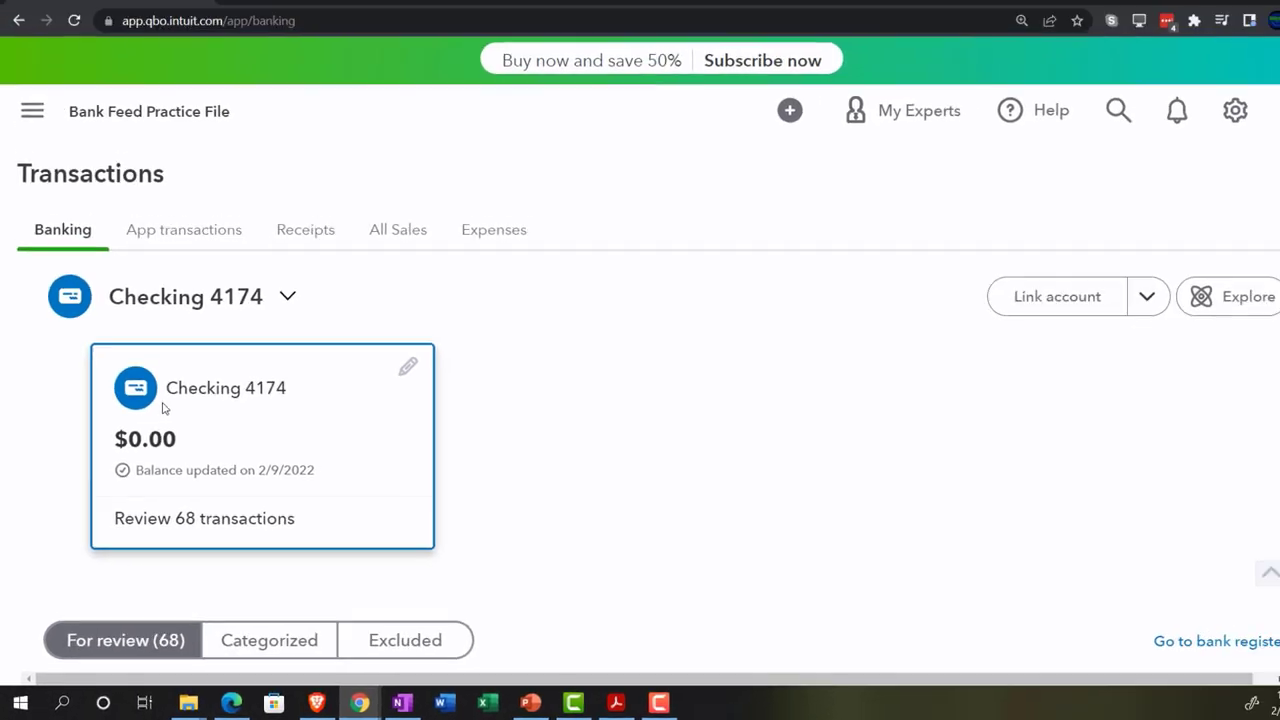
scroll(57, 457, "down", 5)
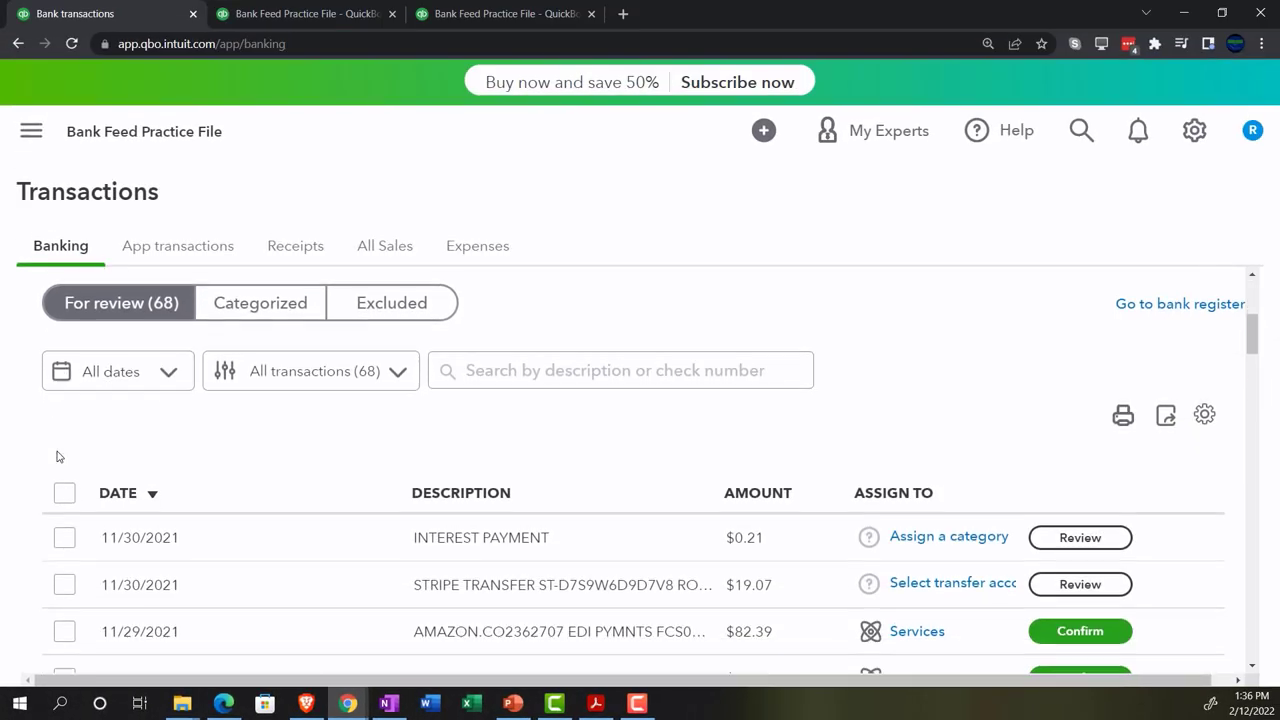
scroll(57, 457, "down", 1)
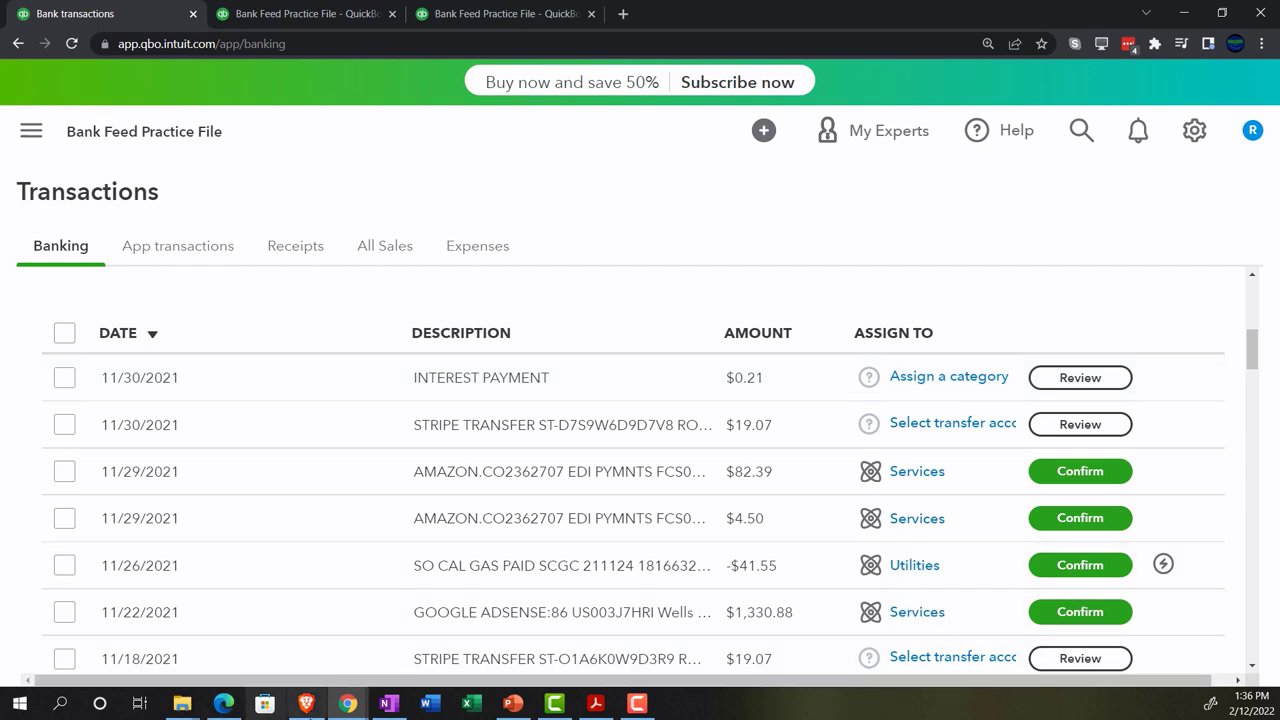
Switch to OneNote to view the home page flowchart of vendor, customer, employee and banking tasks.
left_click(389, 704)
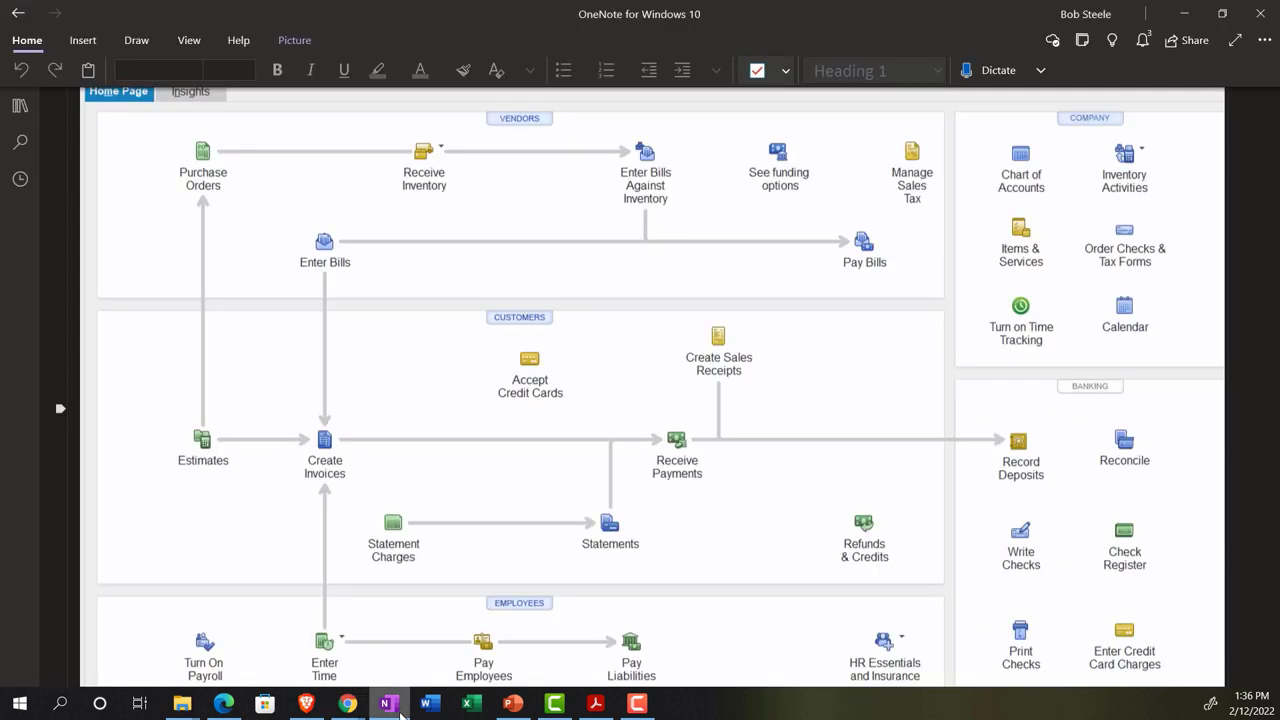